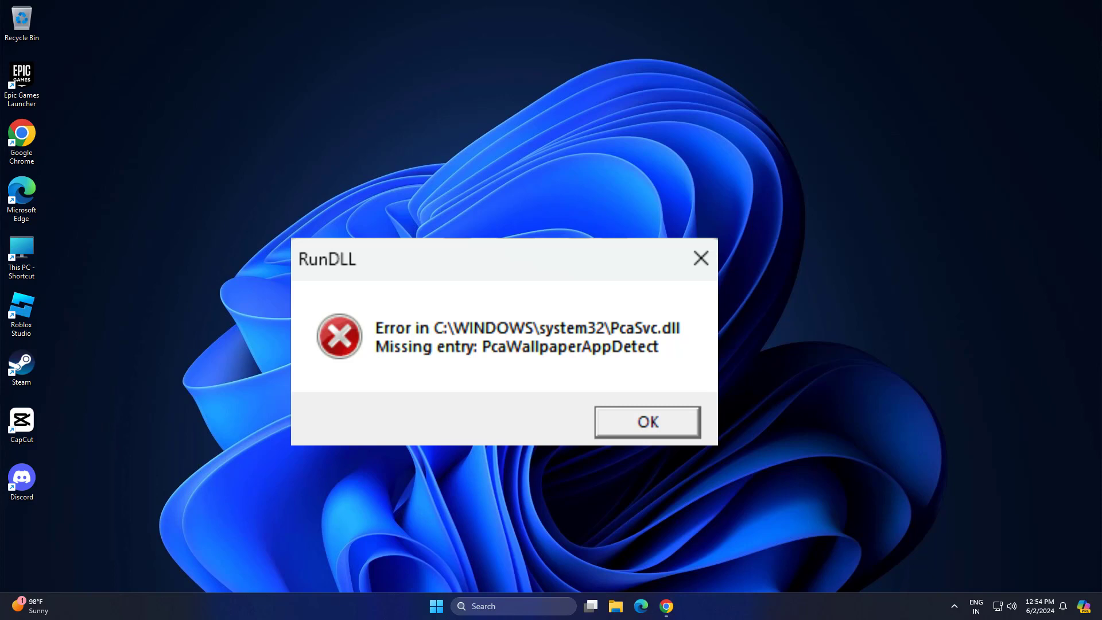
Dismiss the RunDLL error about PcaSvc.dll's missing PcaWallpaperAppDetect entry
key(Return)
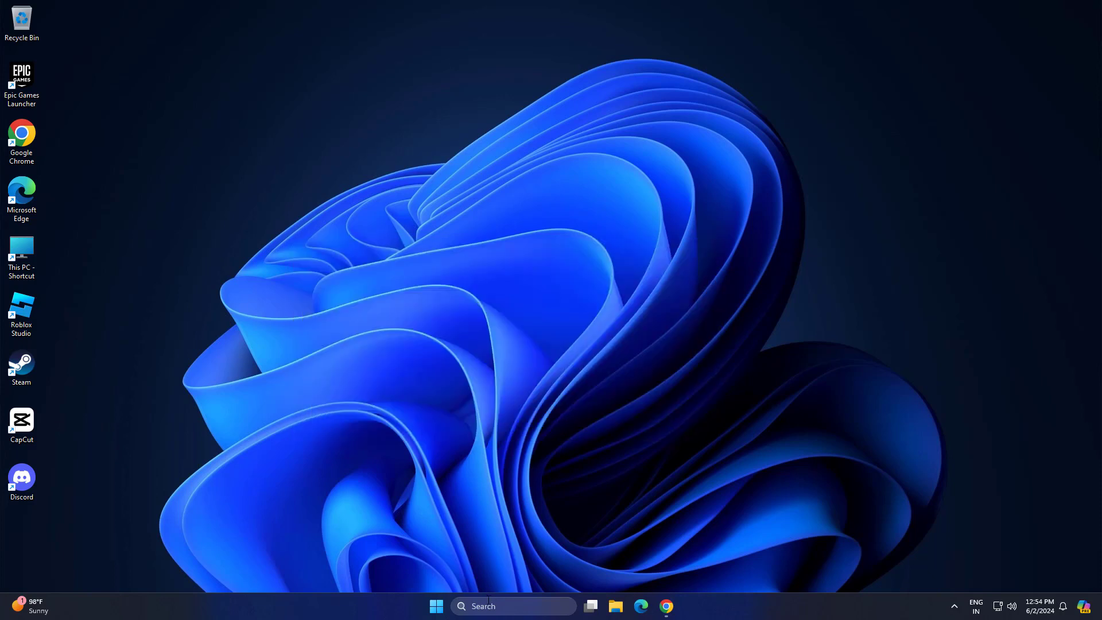
Search Windows for 'task scheduler' and launch Task Scheduler from the results
click(490, 606)
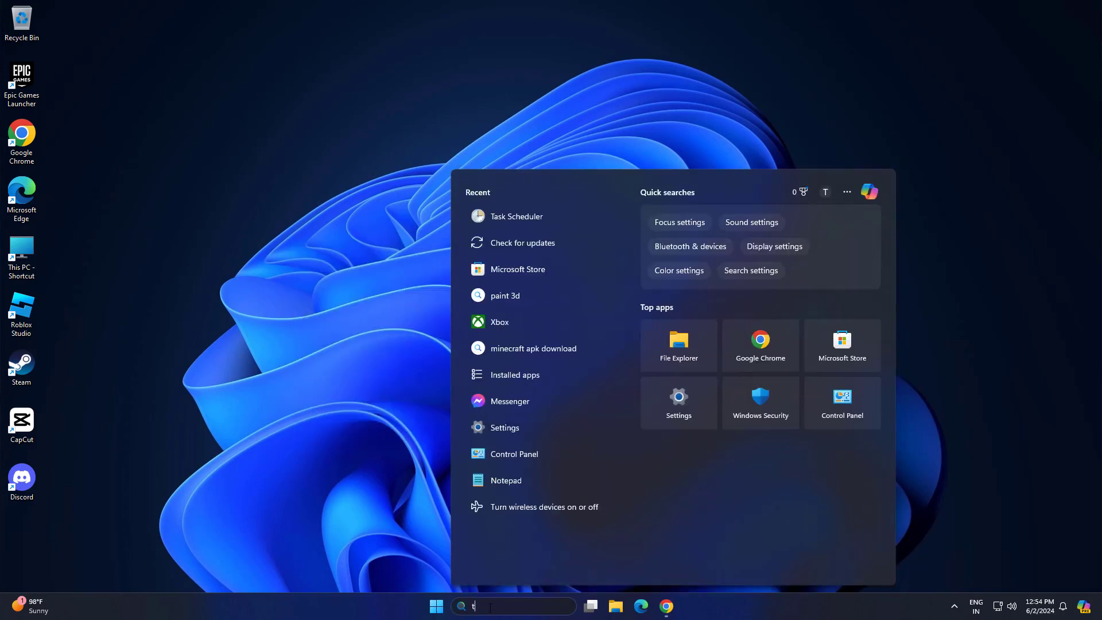
text(task)
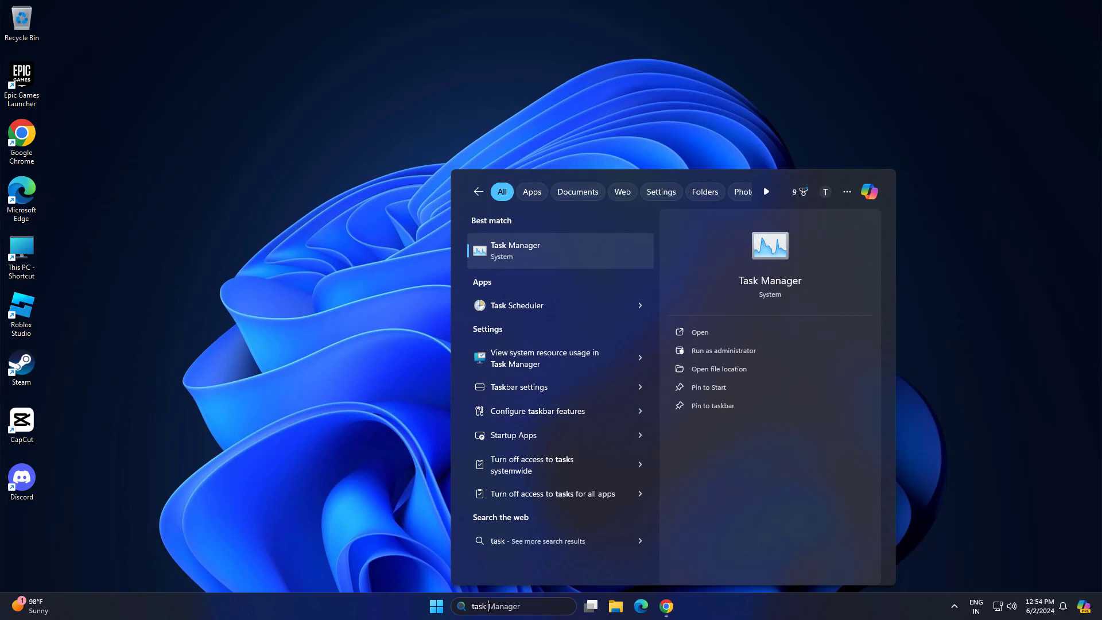
text( sche)
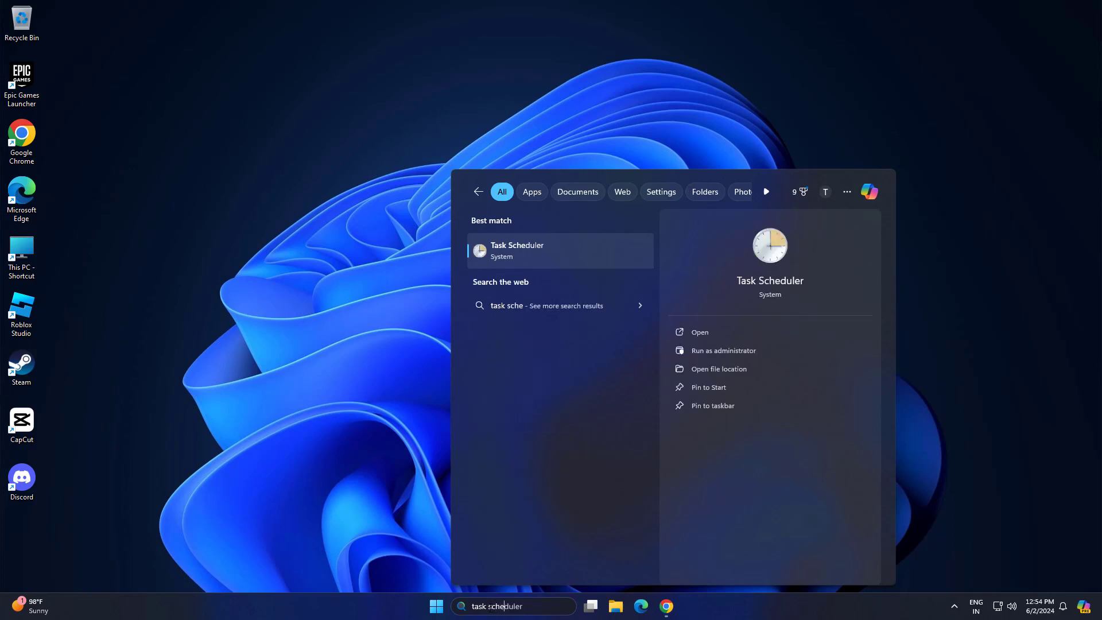
text(di)
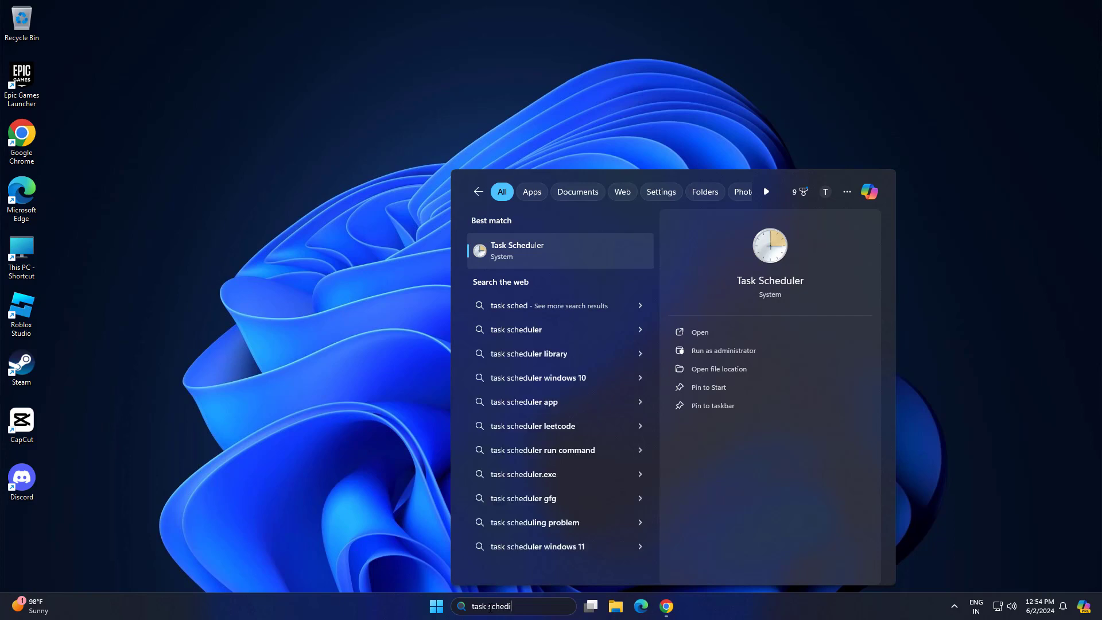
key(BackSpace)
text(uler)
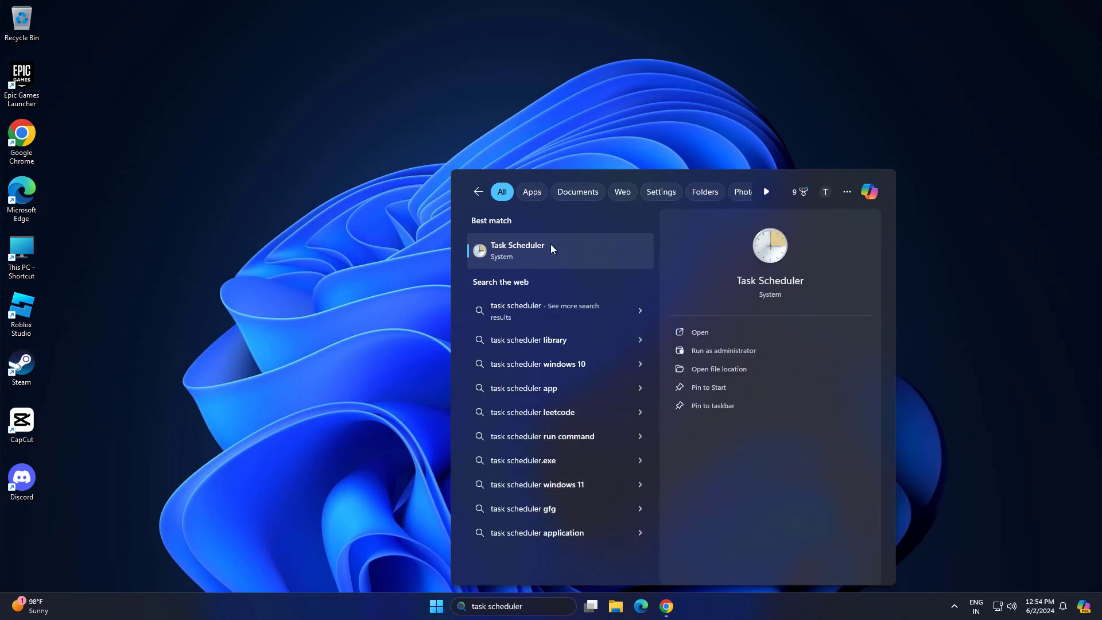
click(516, 247)
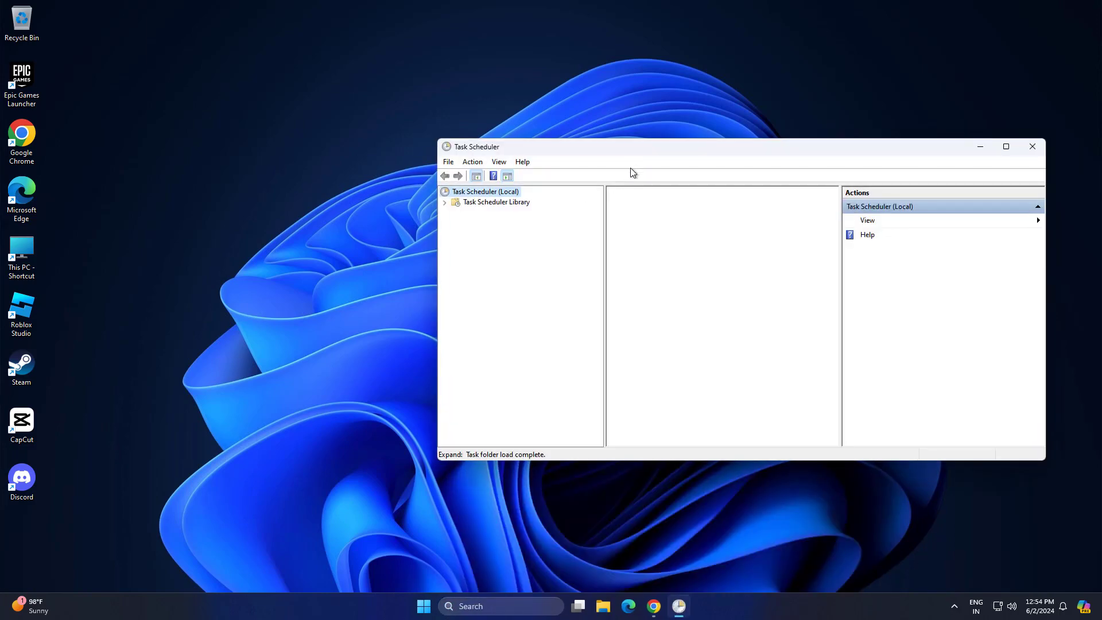
Expand Task Scheduler Library > Microsoft > Windows and show the Application Experience tasks
drag(641, 150, 442, 145)
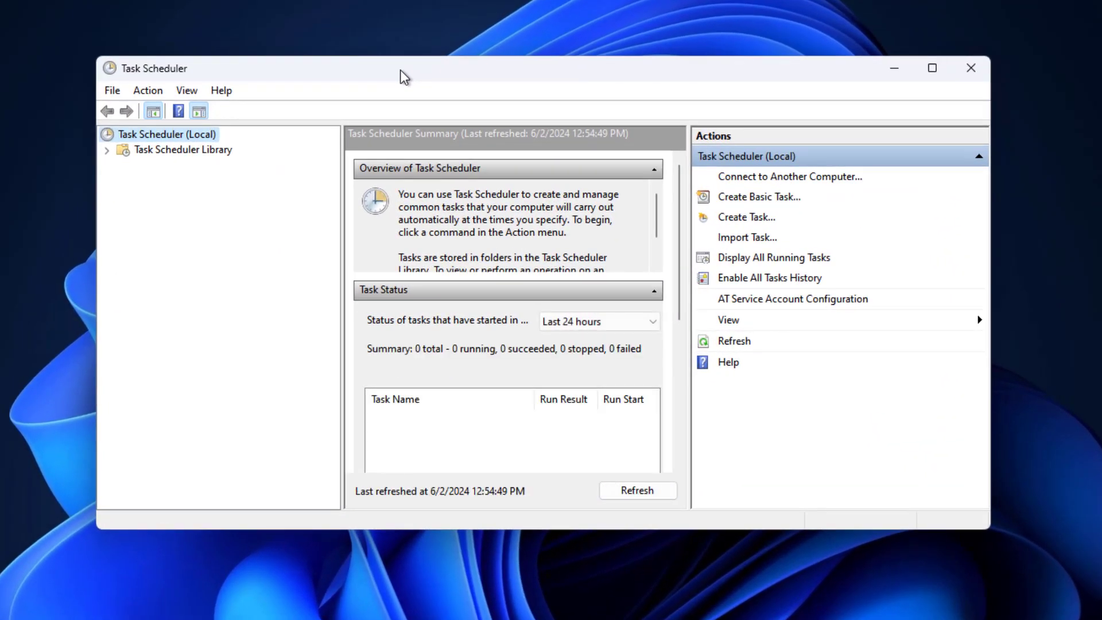
click(107, 150)
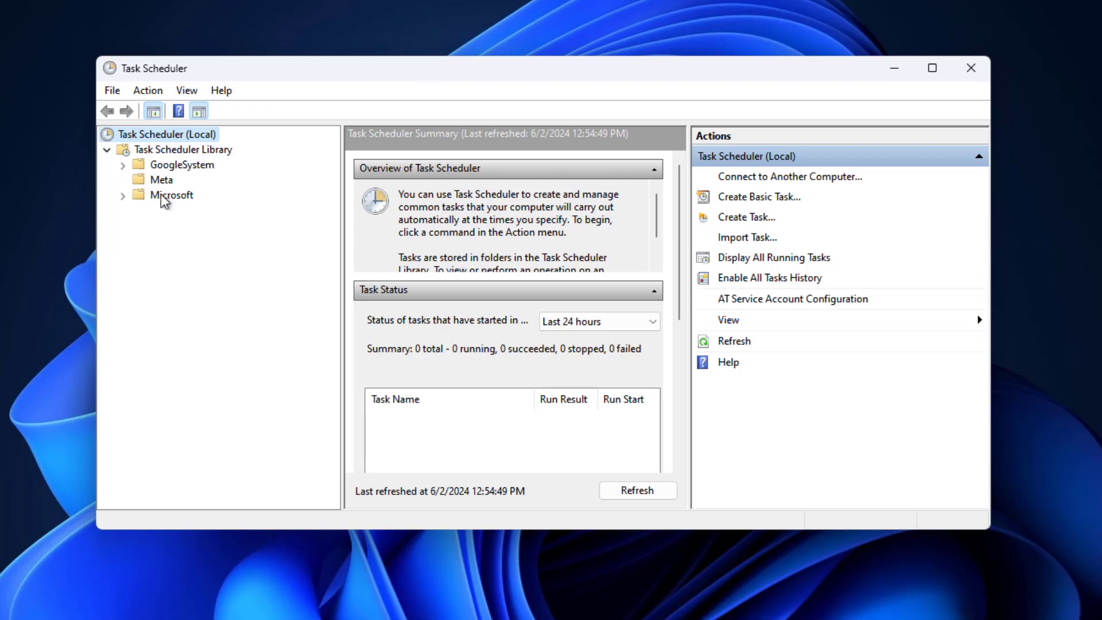
click(123, 196)
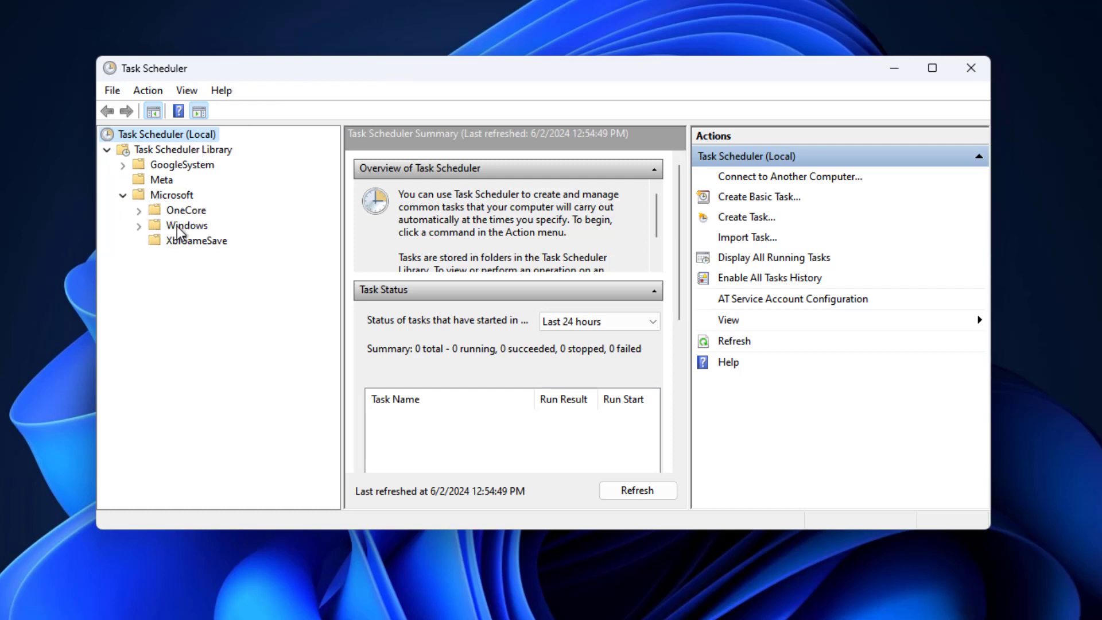
click(139, 226)
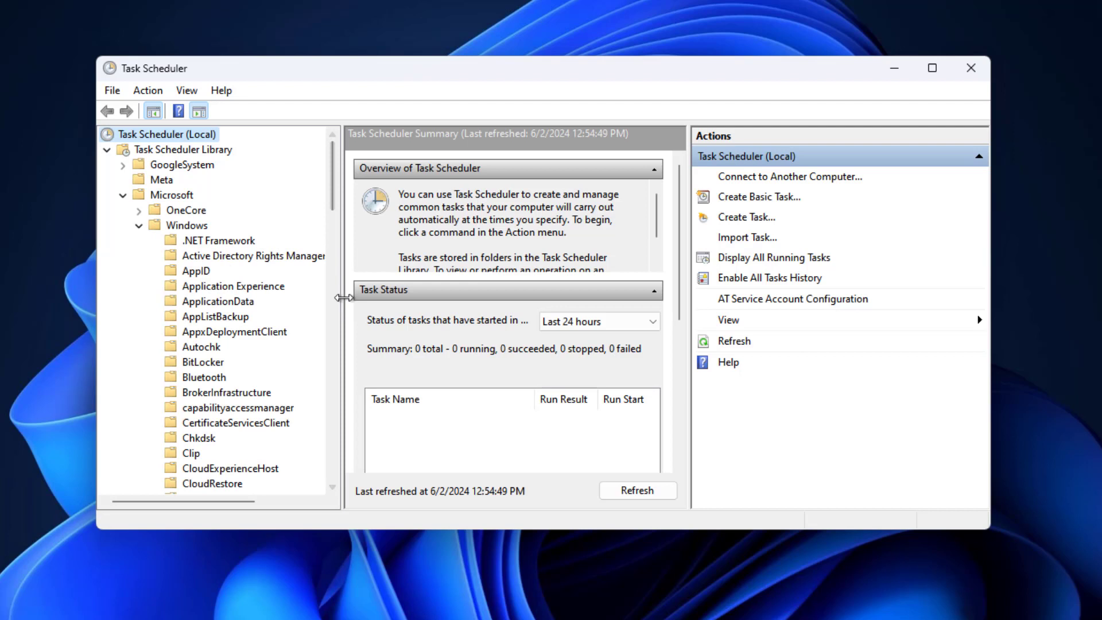
drag(343, 298, 411, 297)
scroll(325, 334, down, 2)
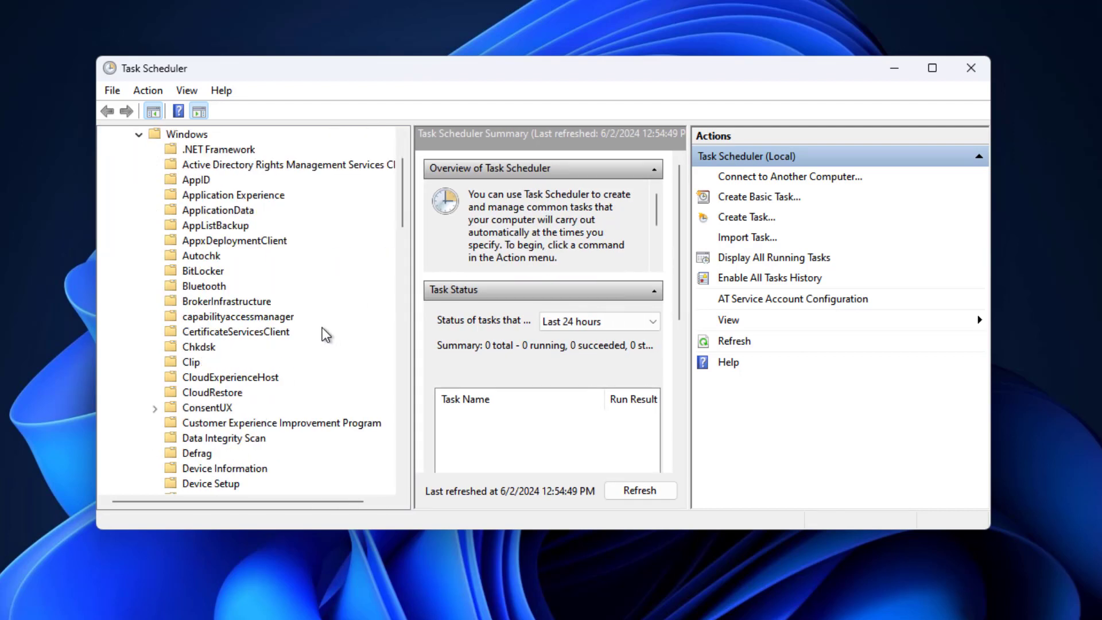
click(191, 196)
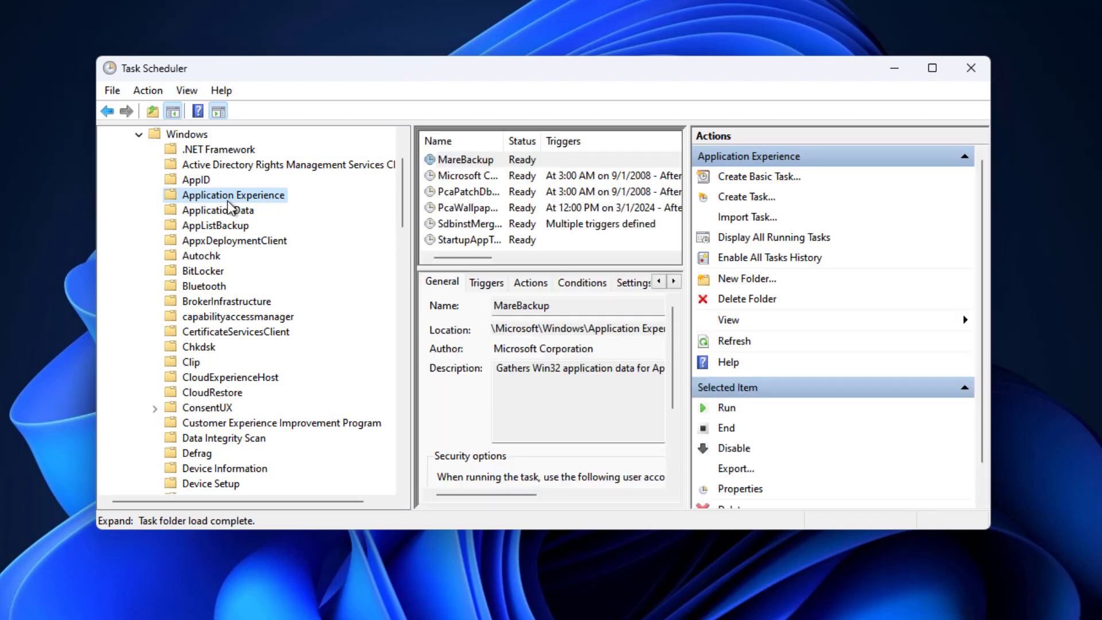
Delete the PcaWallpaperAppDetect task and refresh the Application Experience task list
click(461, 207)
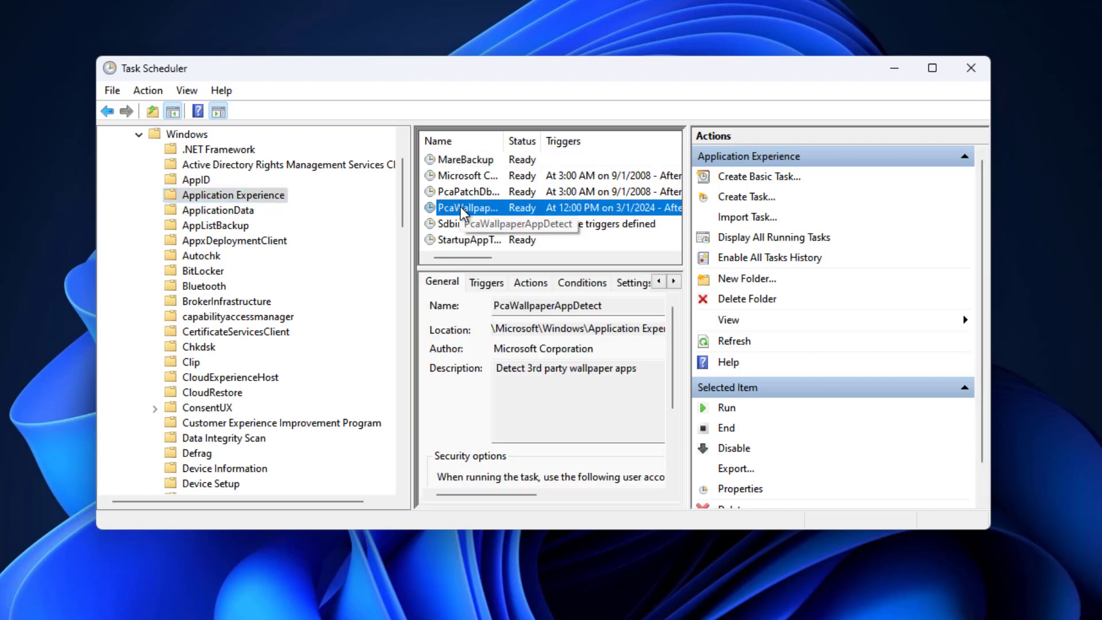
right_click(461, 208)
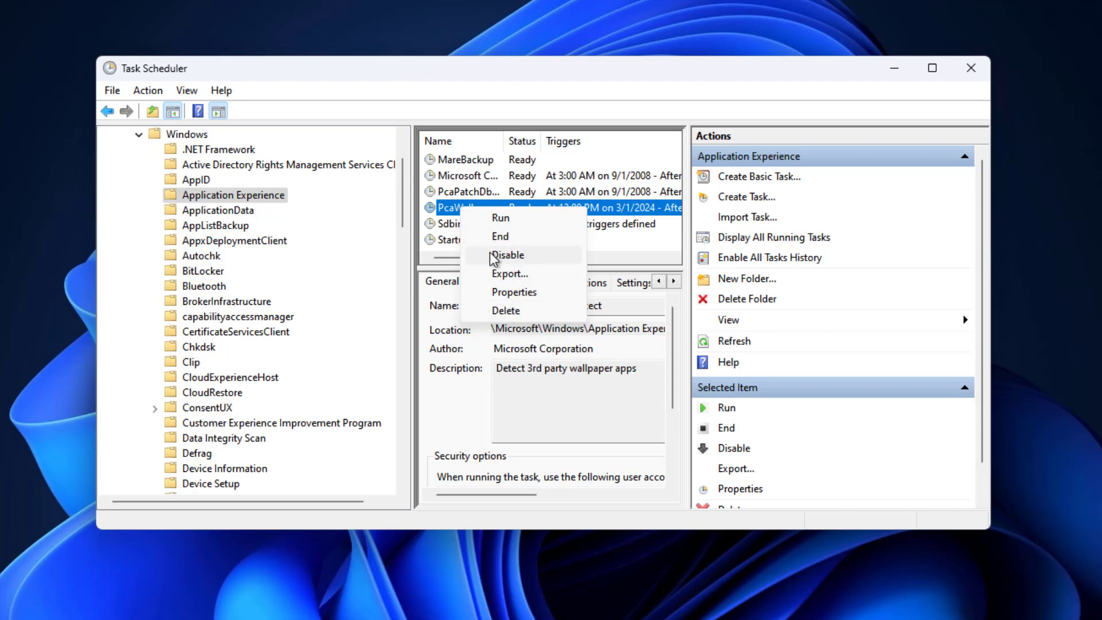
click(534, 311)
click(565, 360)
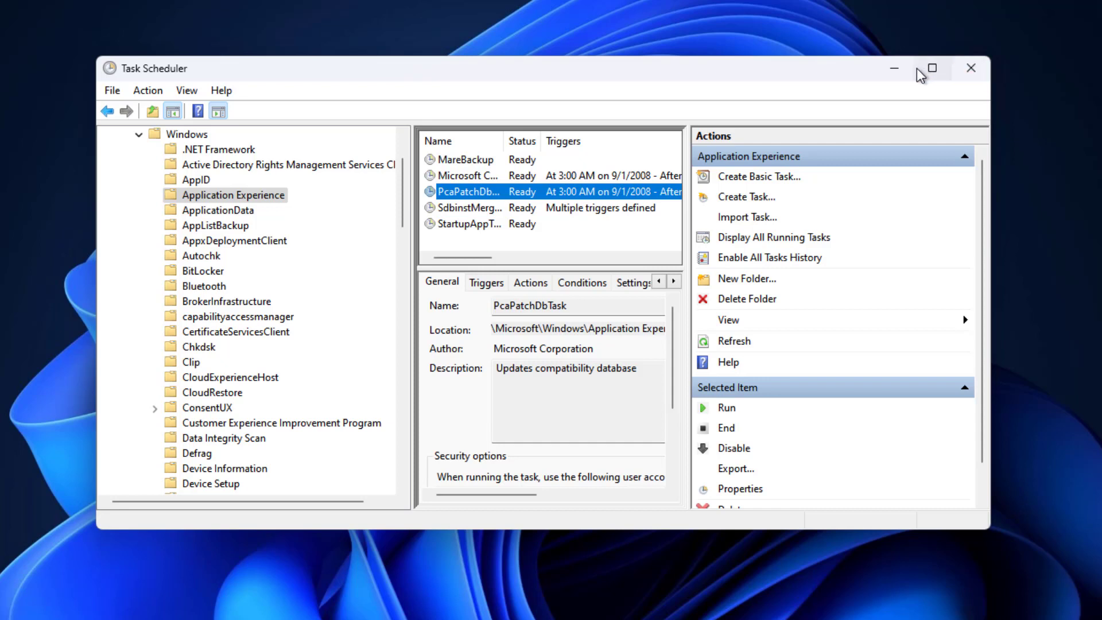
mouse_move(920, 74)
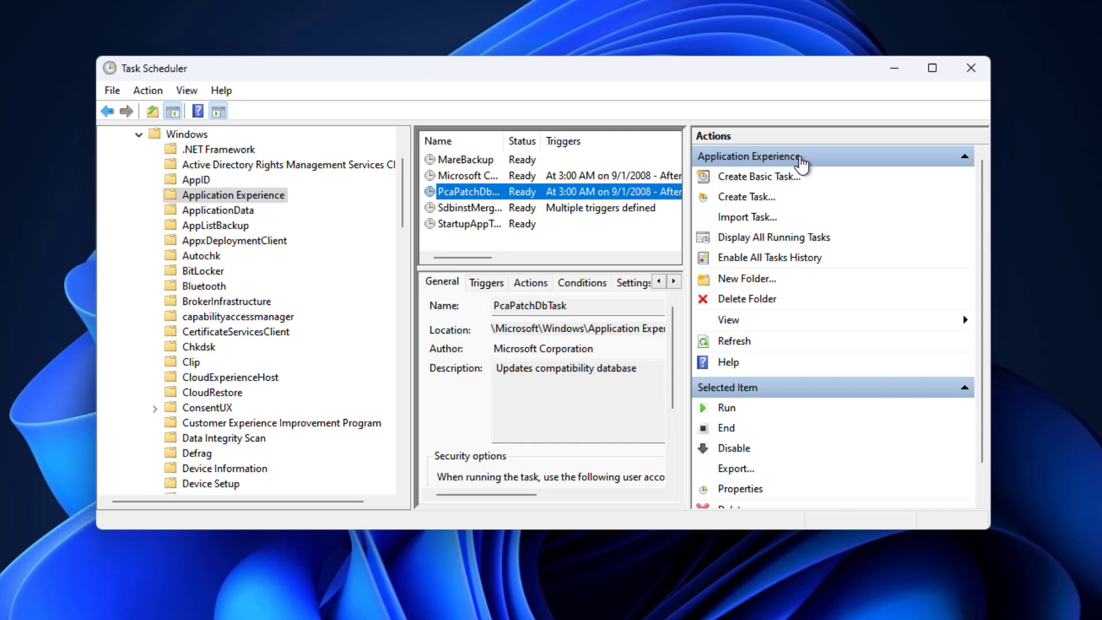
click(756, 342)
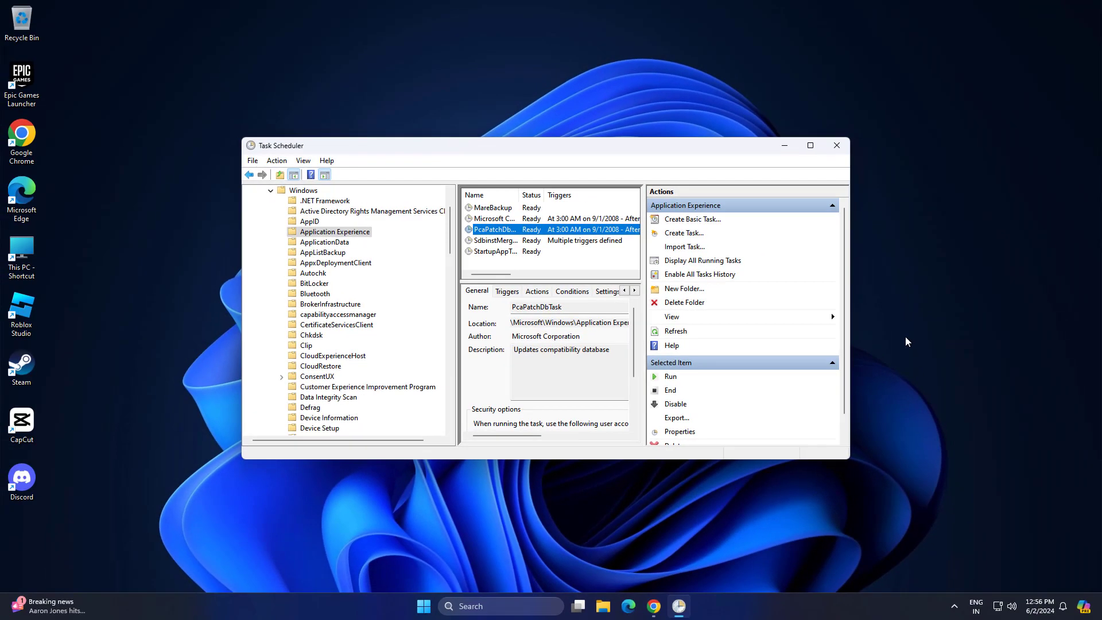
Close Task Scheduler and restart the computer from the Start menu
click(837, 145)
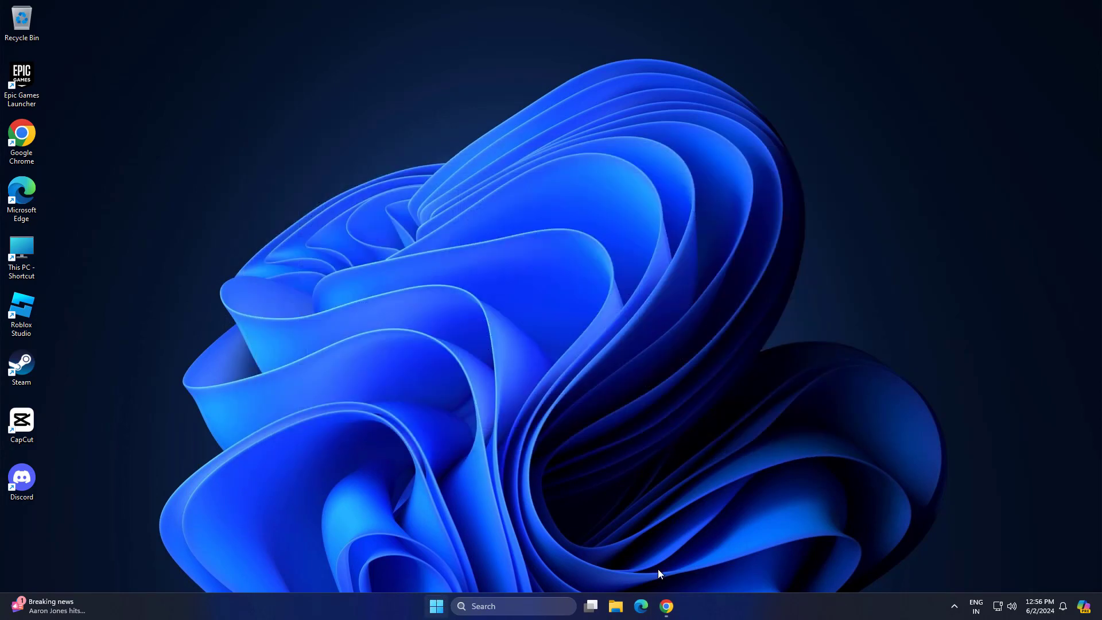
key(super)
click(693, 567)
click(683, 545)
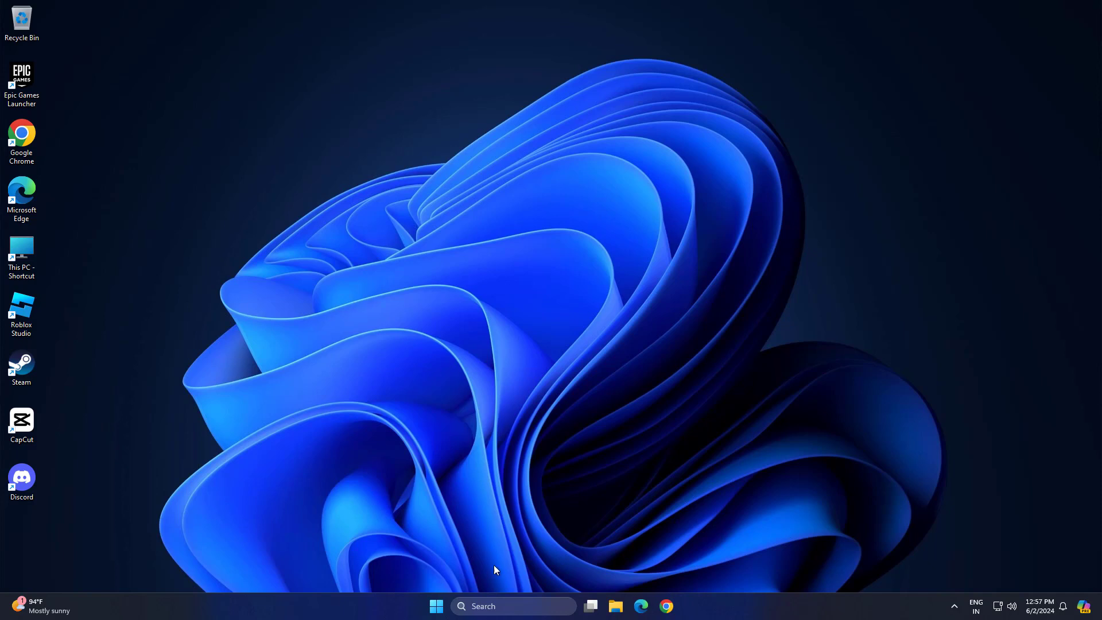
Search for 'update' and open the Check for updates settings page
click(505, 609)
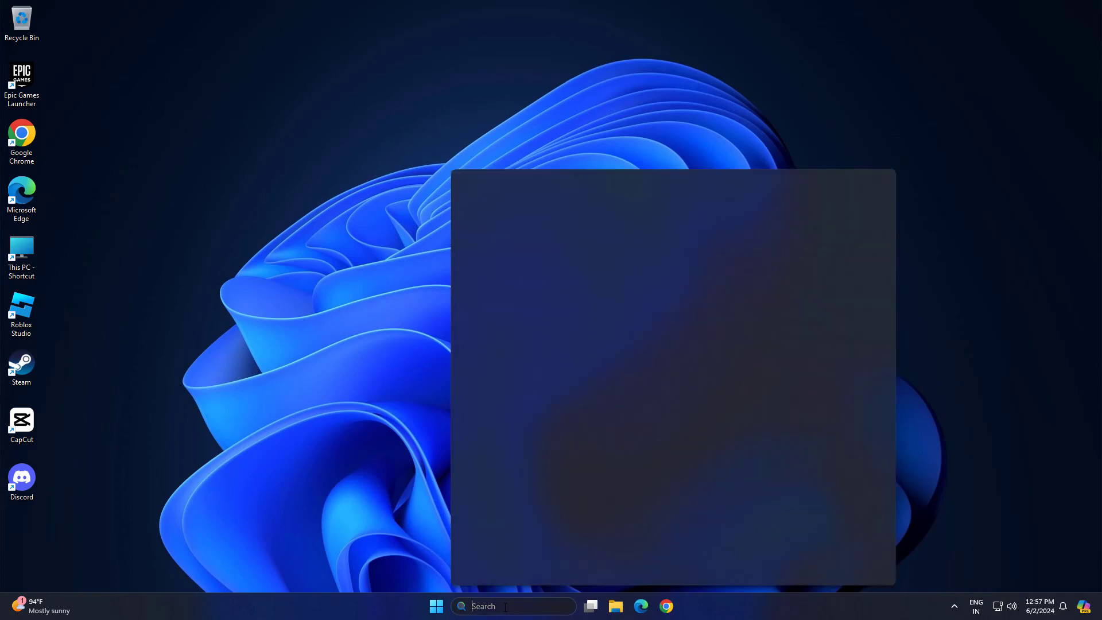
text(upda)
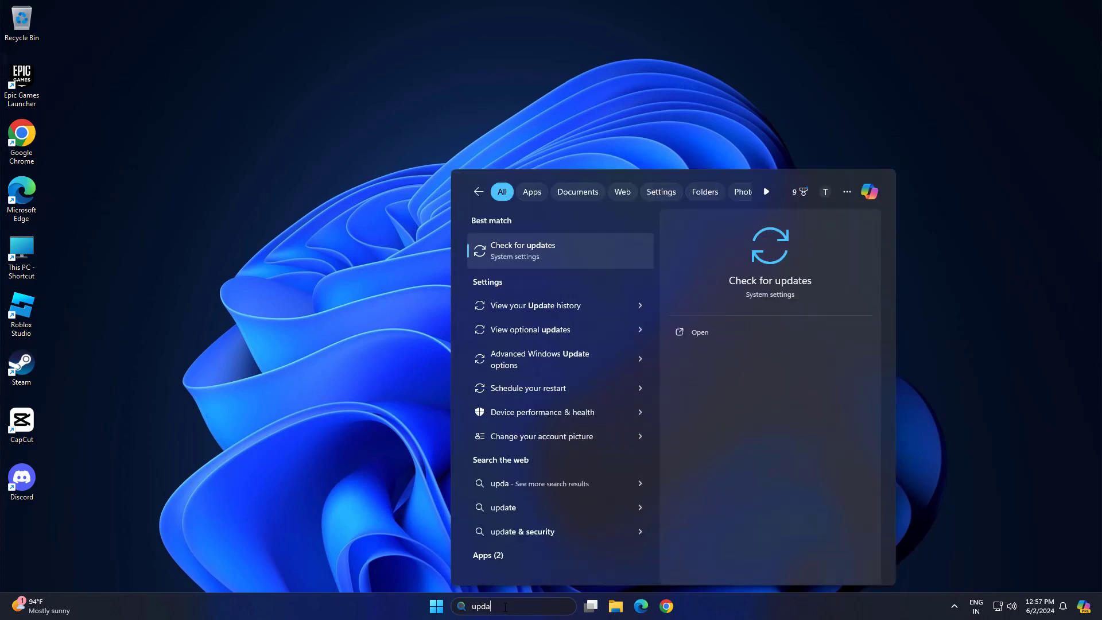
text(te)
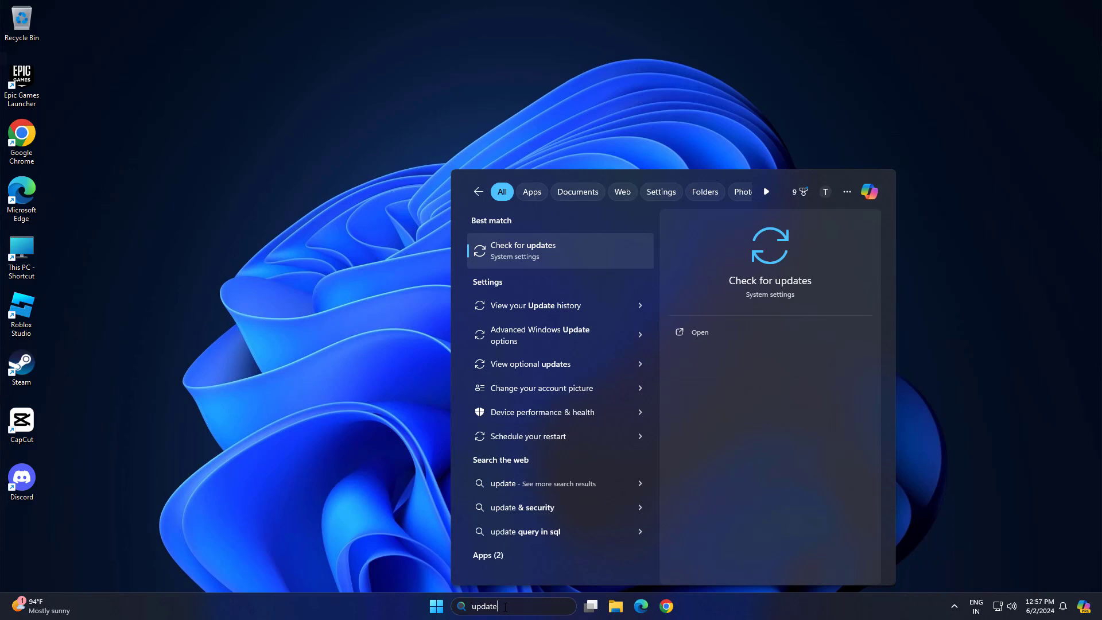
click(514, 254)
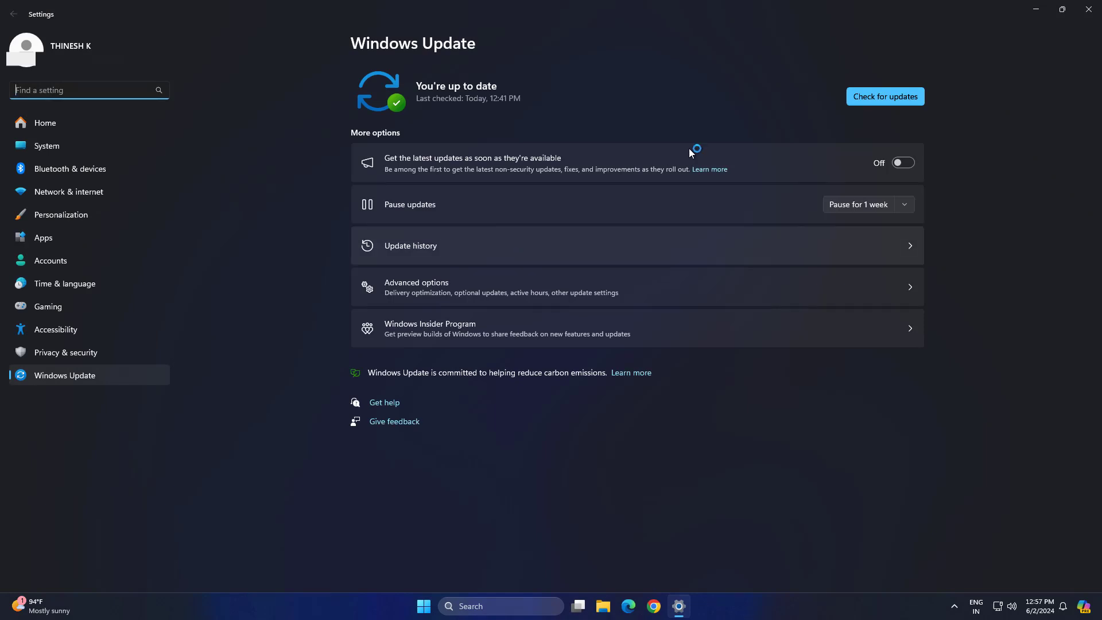
Start a Windows update check and close the Discord and Messenger pop-up windows
click(853, 103)
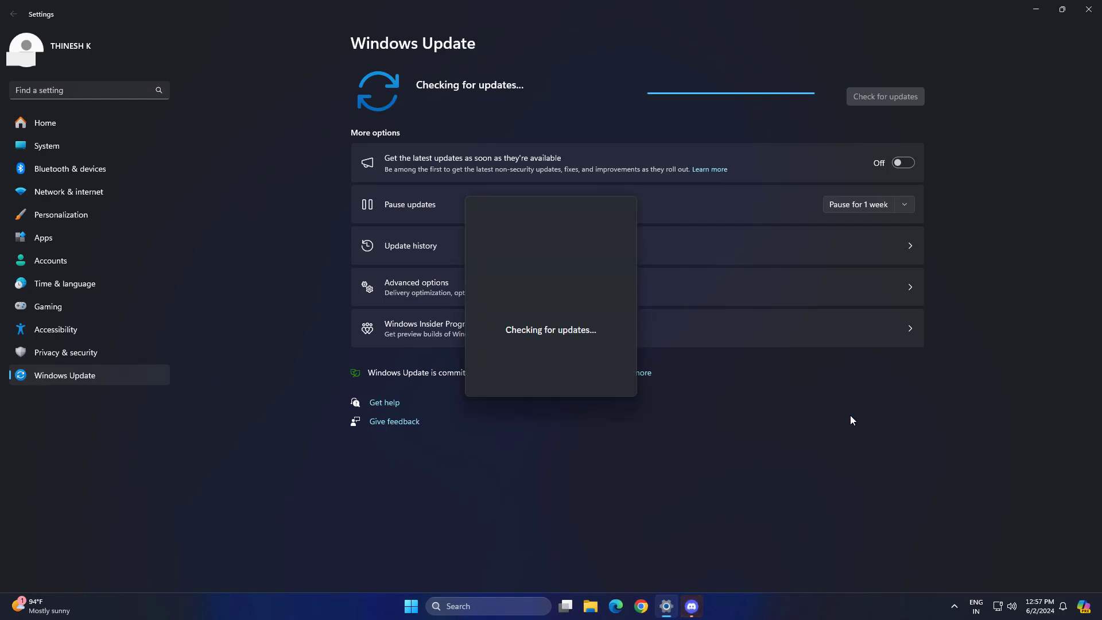
click(692, 604)
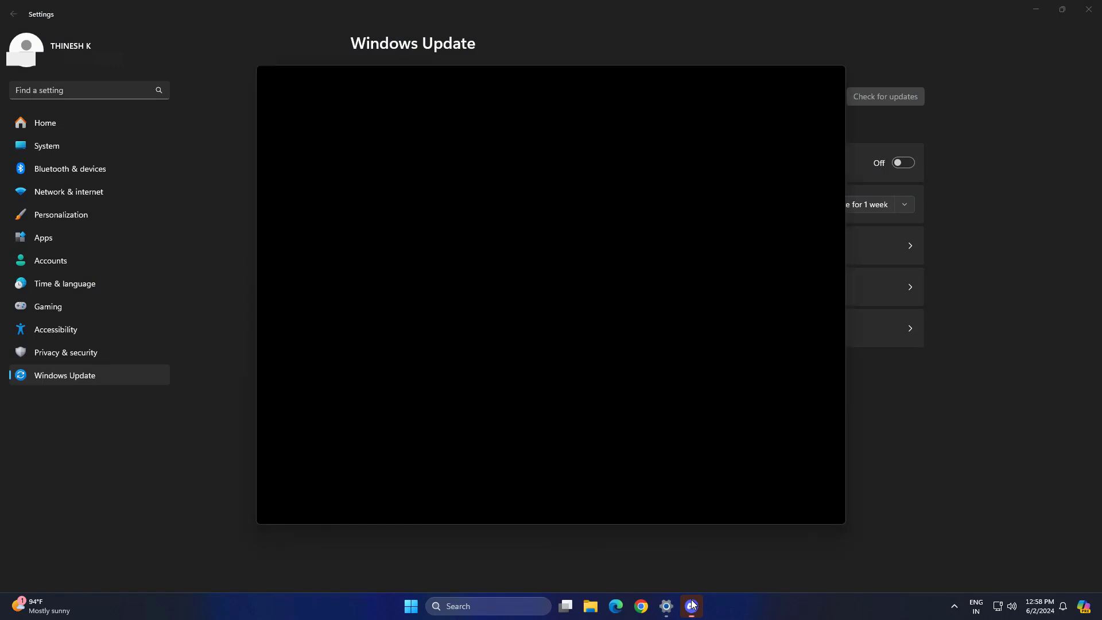
right_click(692, 604)
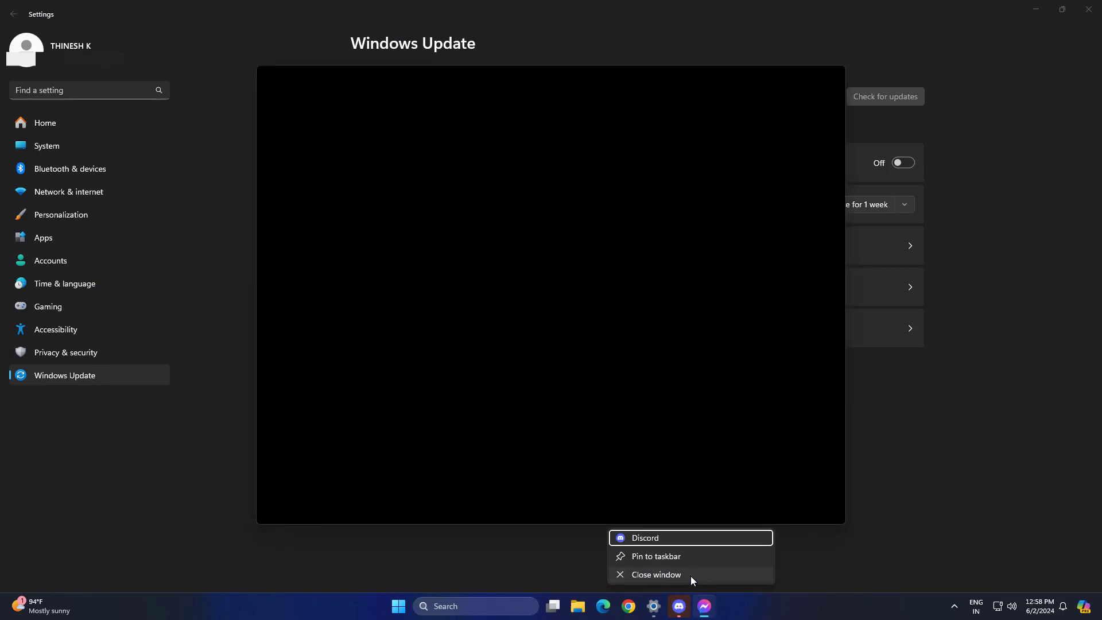
click(690, 576)
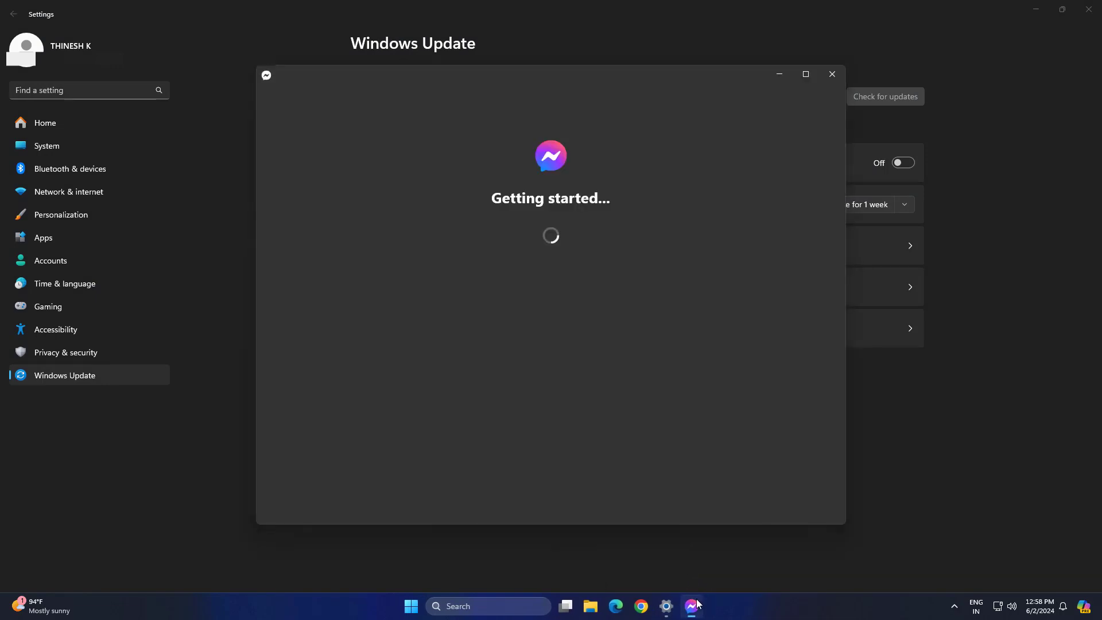
click(833, 74)
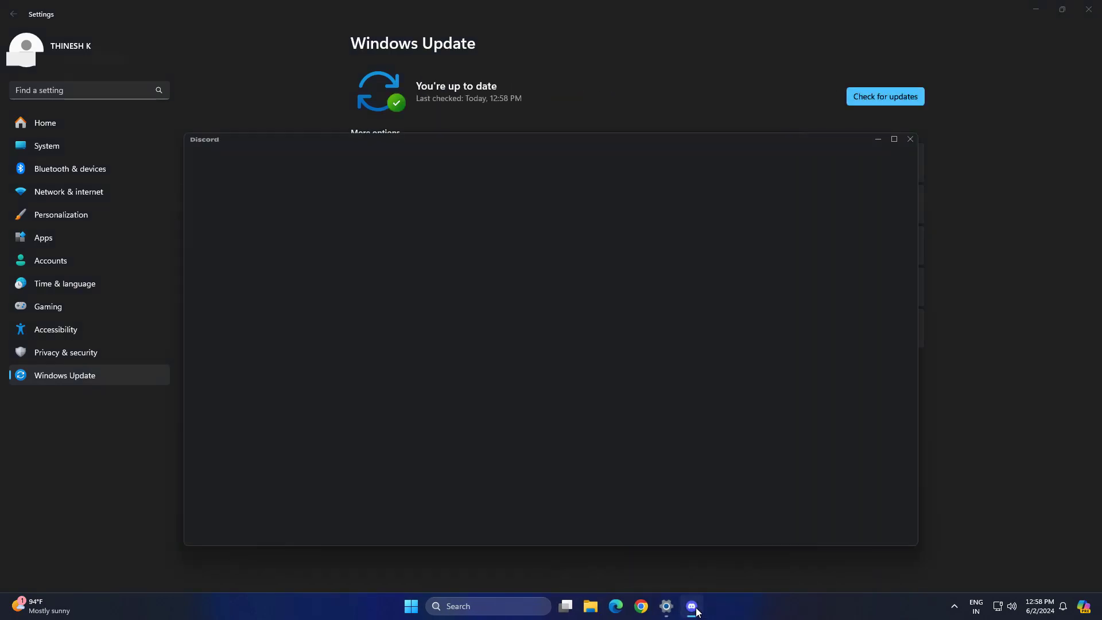
right_click(696, 612)
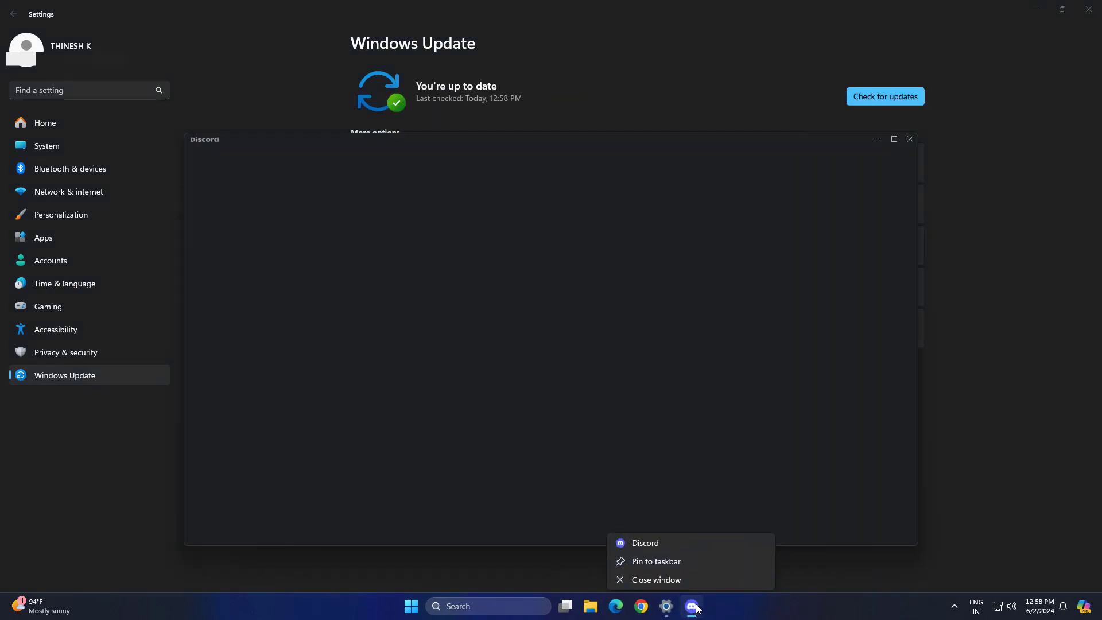
click(691, 578)
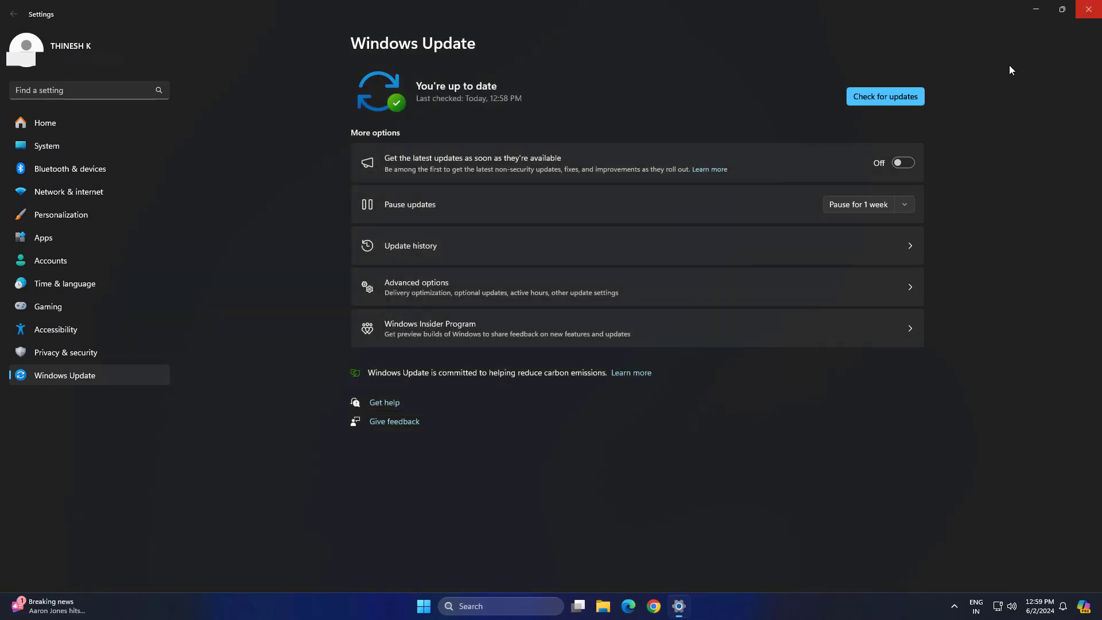
Close Settings and open the Services console by searching 'services'
click(1088, 9)
click(457, 606)
text(se)
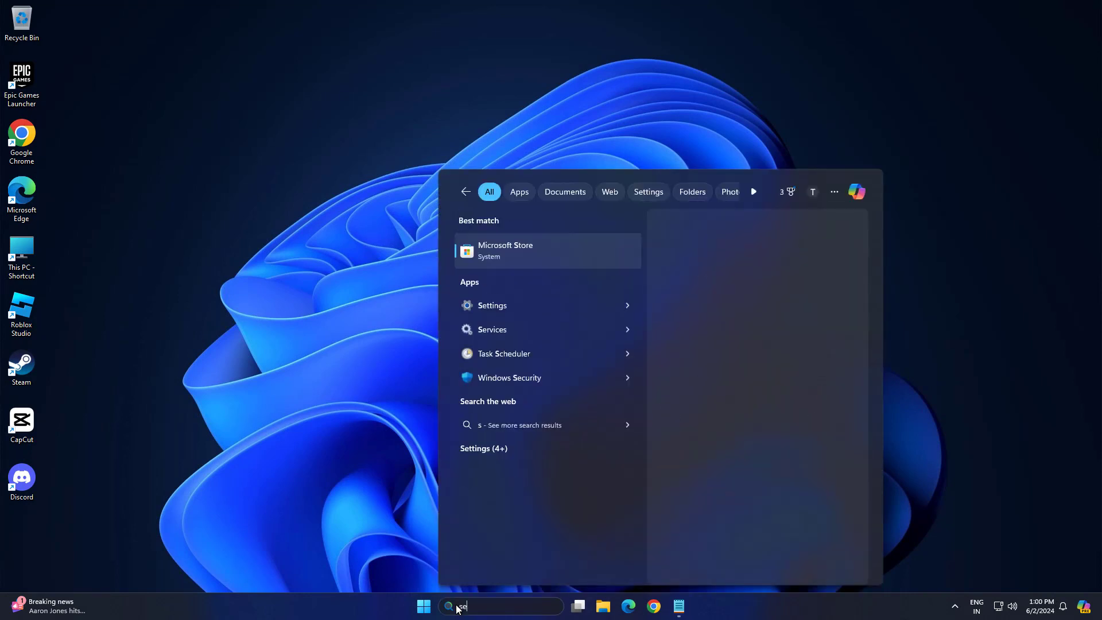
text(rvices)
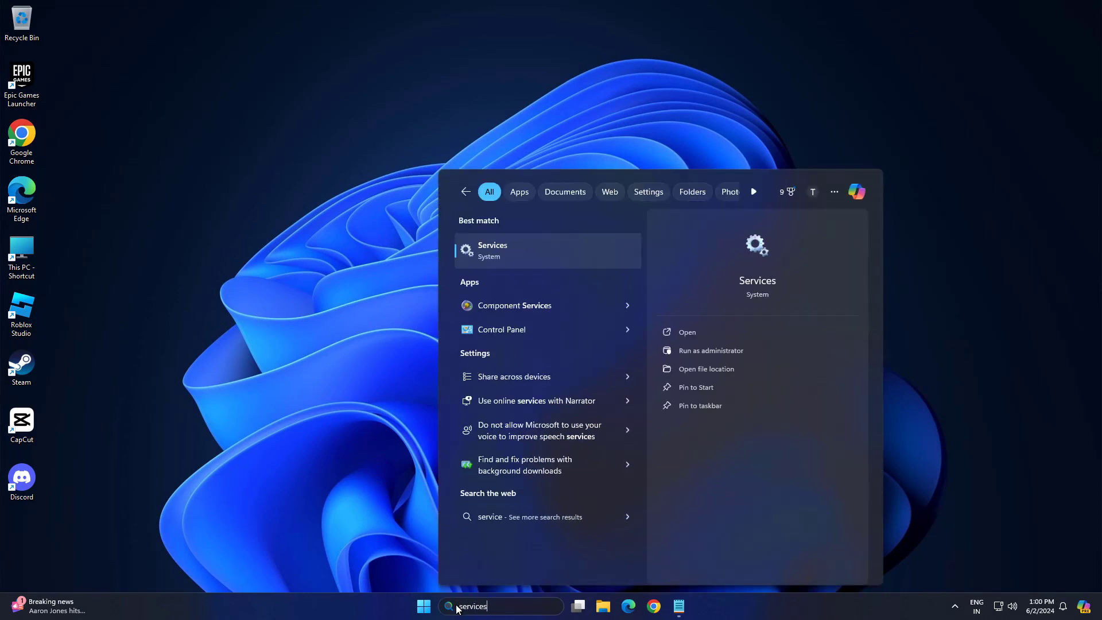
click(521, 248)
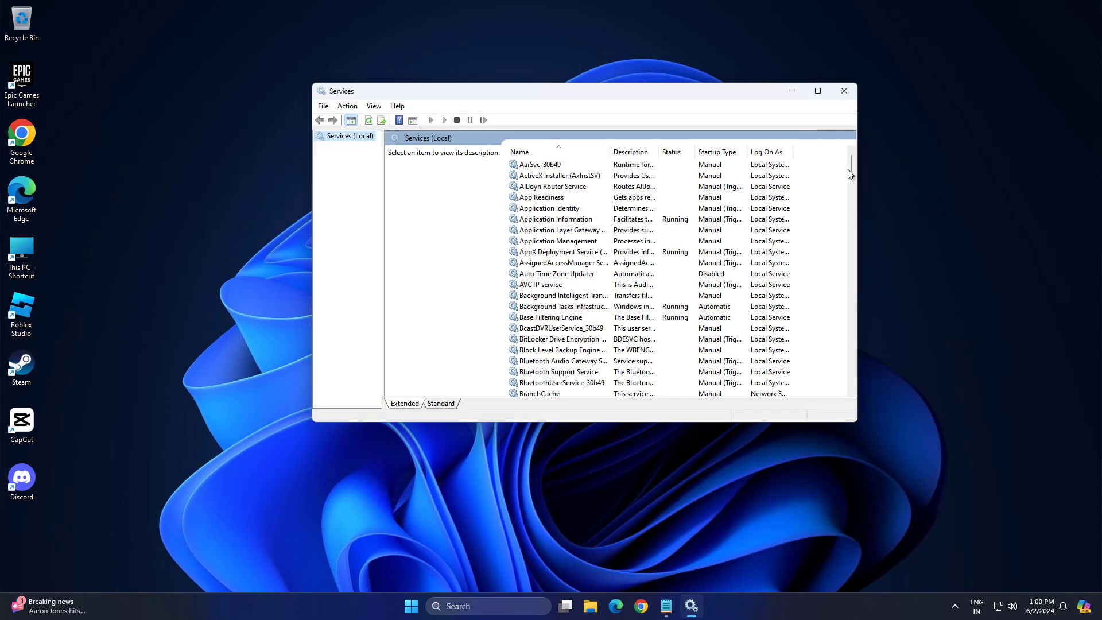
Jump the services list to the entries starting with P
scroll(826, 201, down, 7)
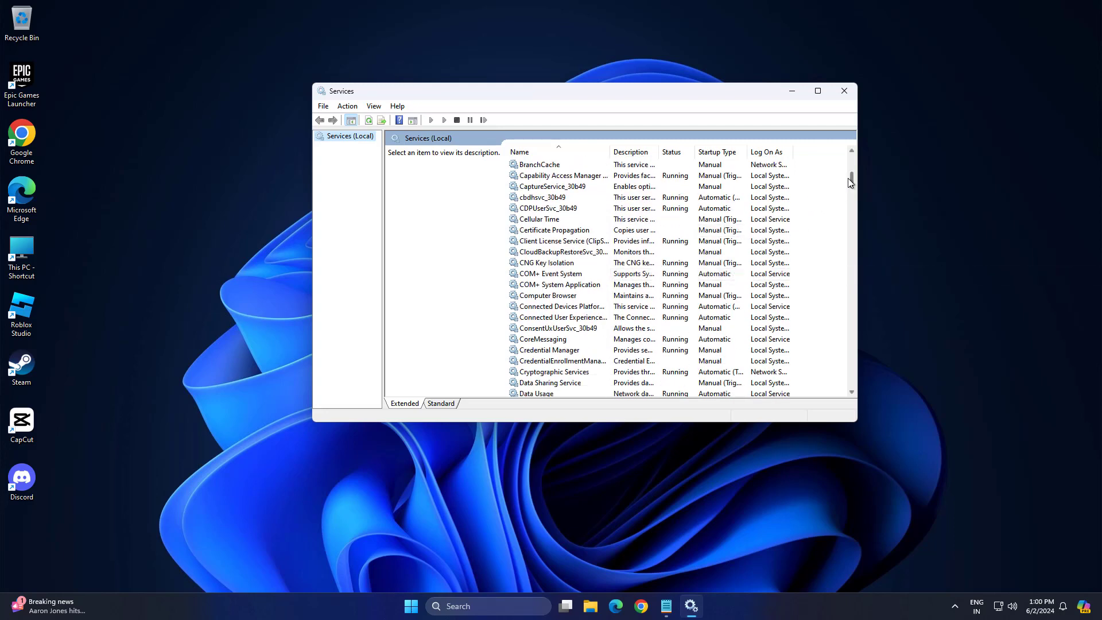
drag(851, 179, 851, 233)
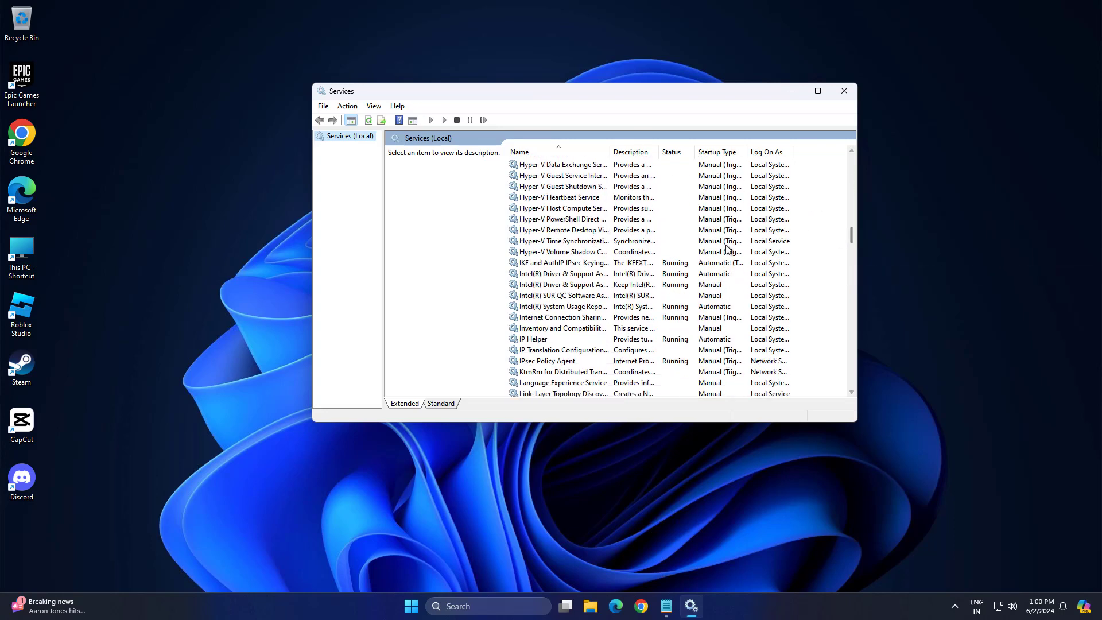
click(726, 245)
key(p)
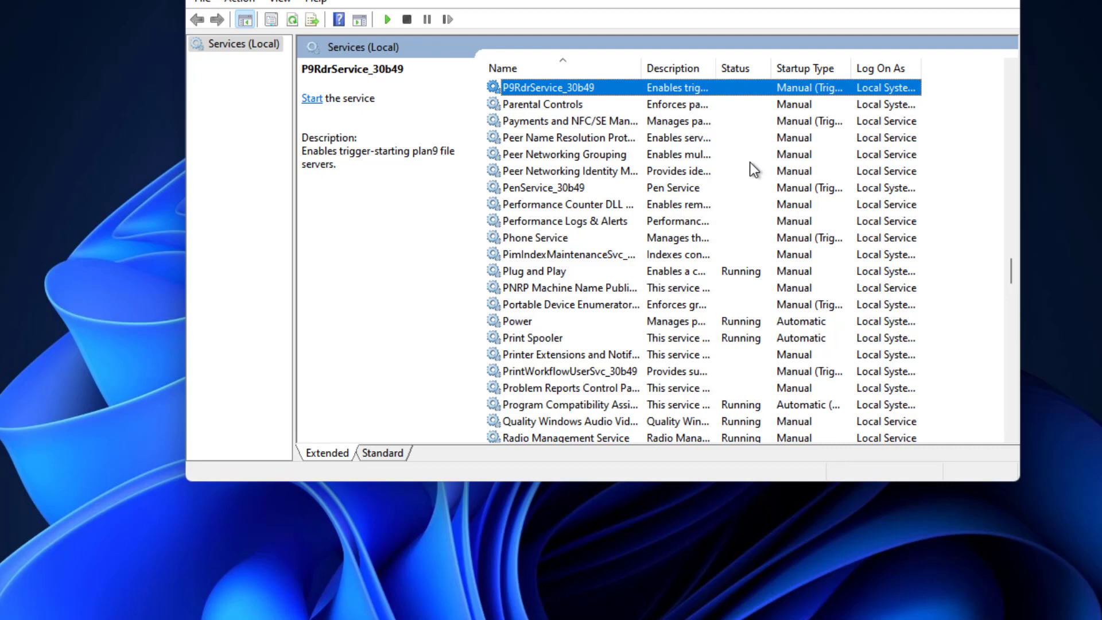
scroll(749, 162, down, 1)
View the Program Compatibility Assistant Service's properties unchanged, then restart the service
click(610, 355)
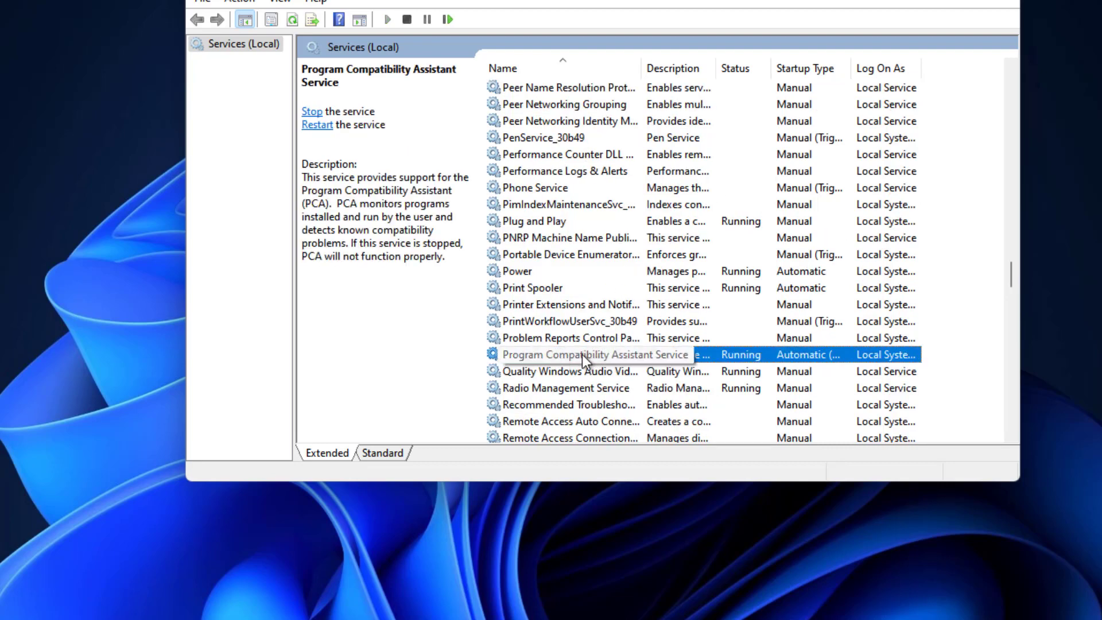
right_click(582, 354)
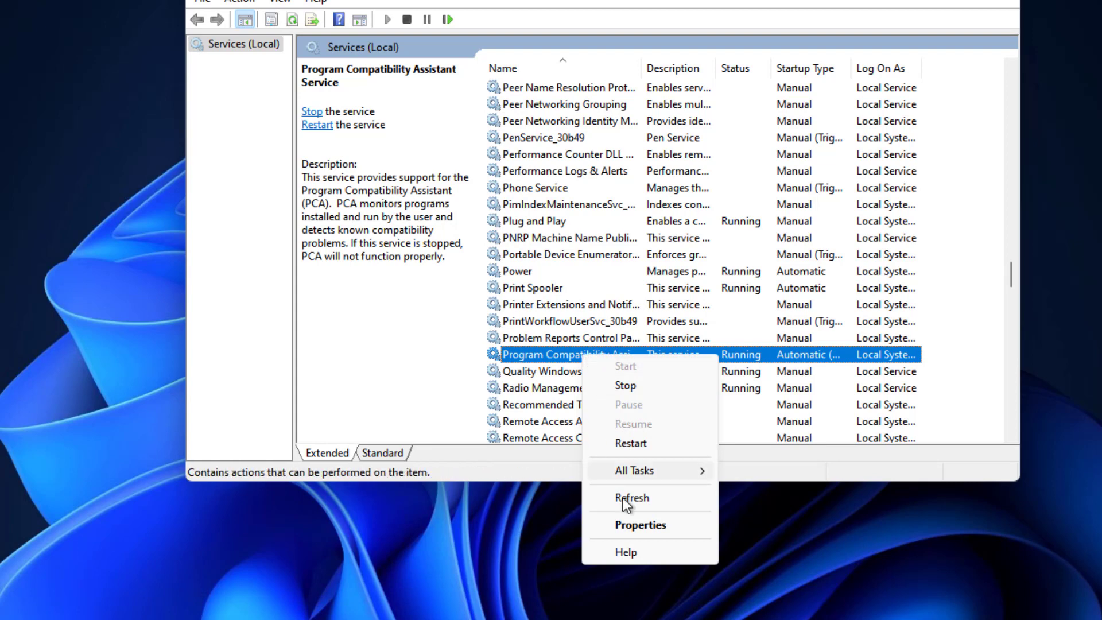
click(632, 525)
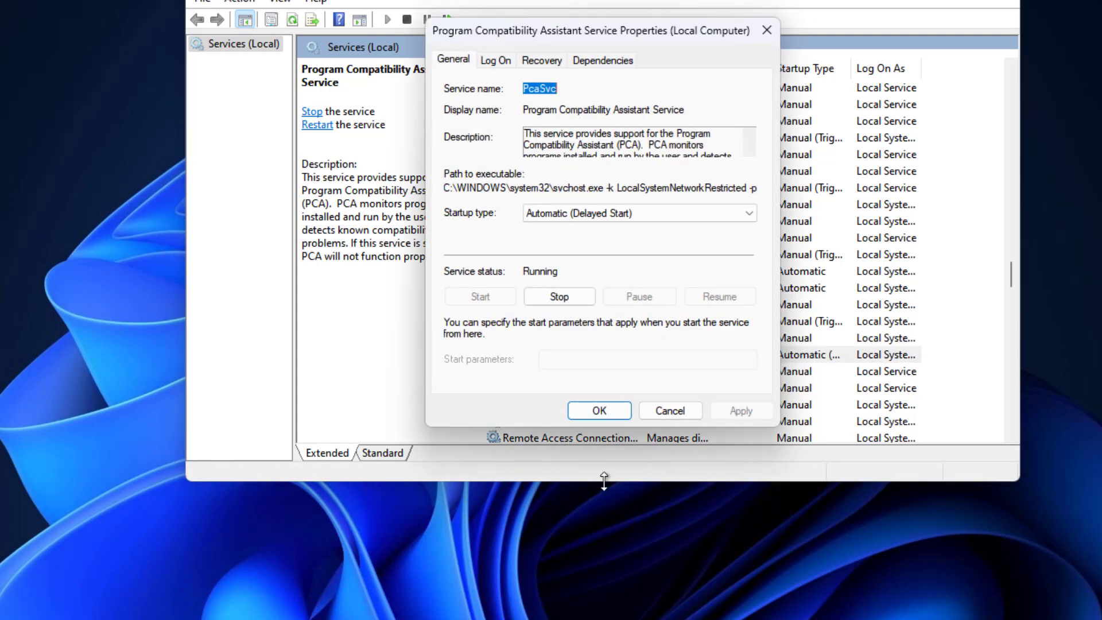
click(597, 410)
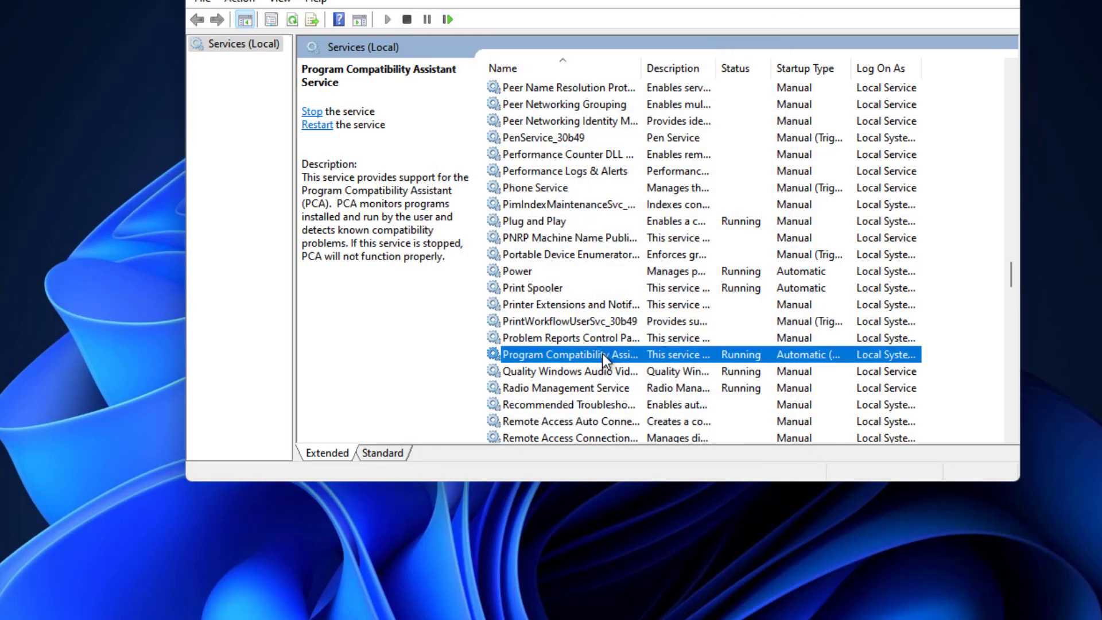
right_click(602, 354)
click(650, 443)
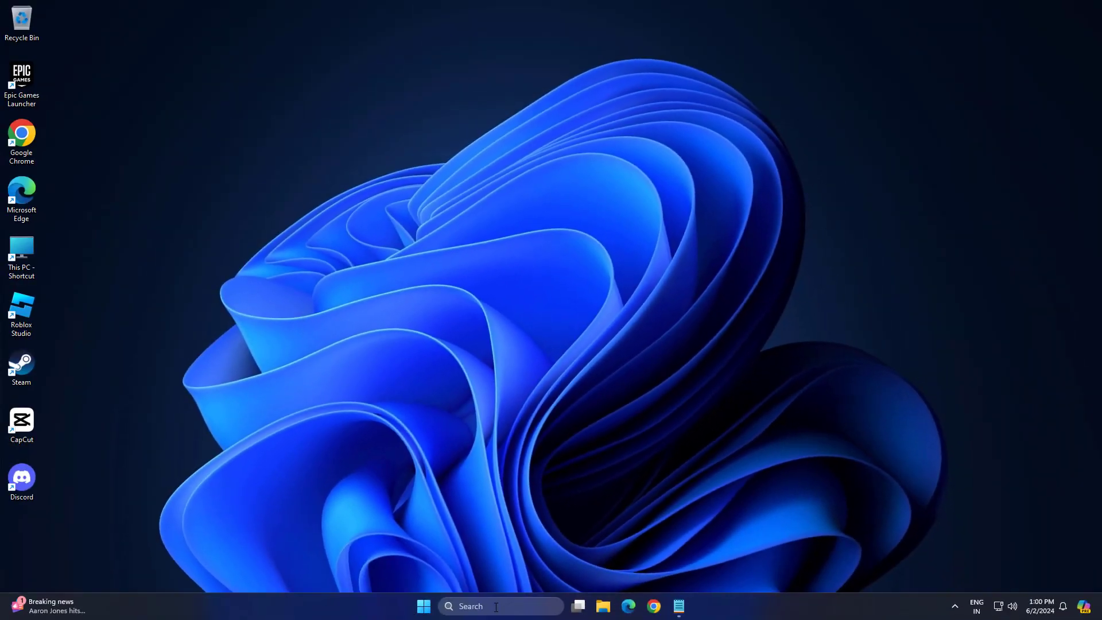
Search Windows for 'cmd' to find Command Prompt
click(496, 607)
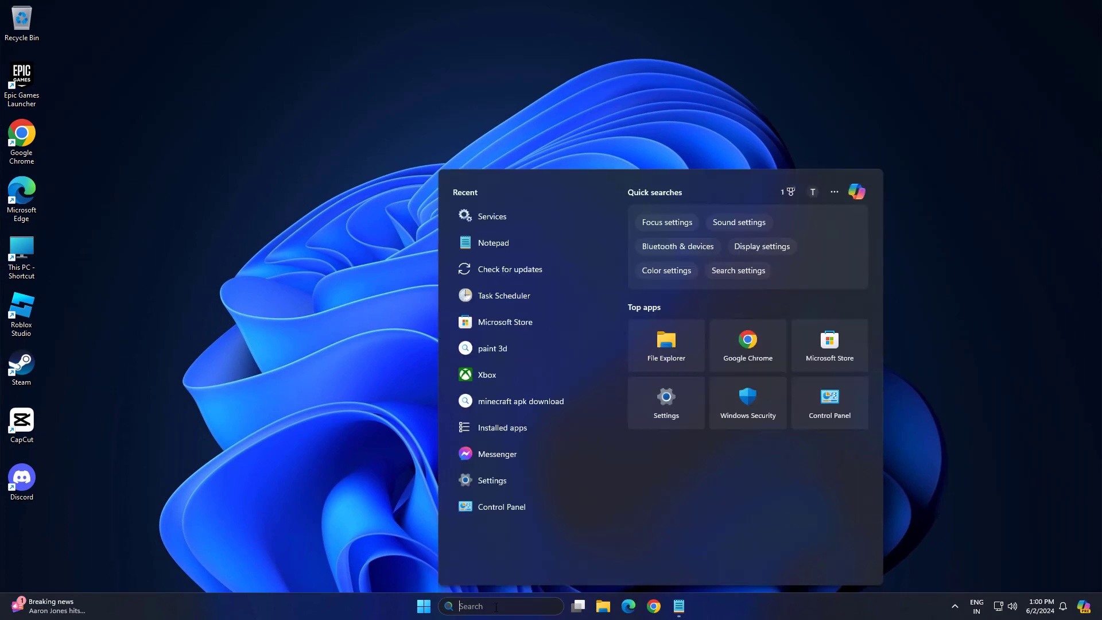
text(cmd)
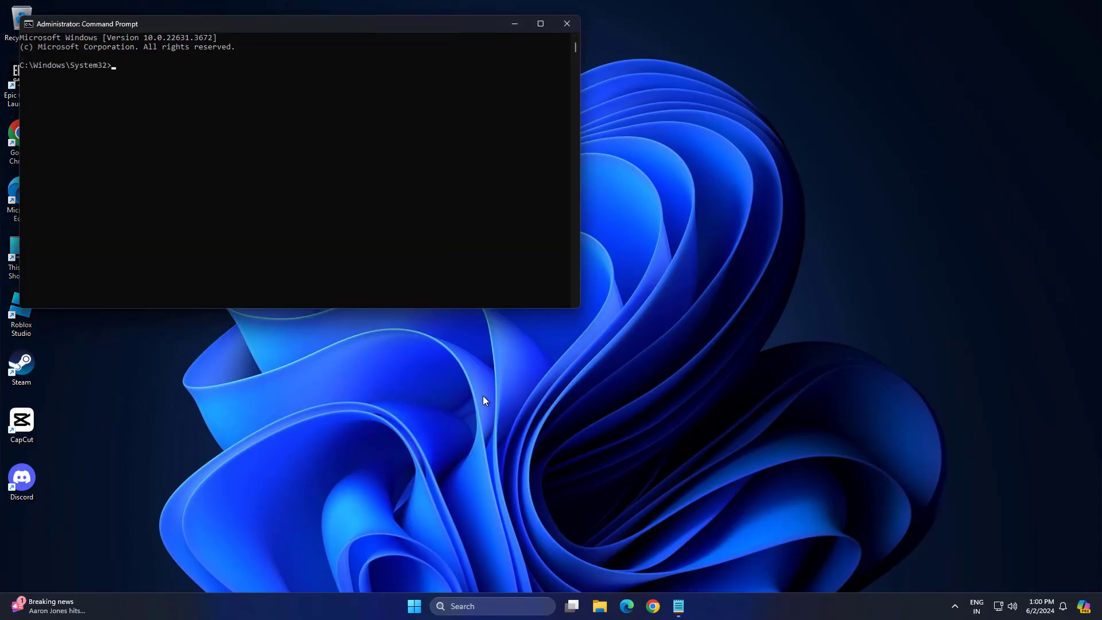
Move the Command Prompt window to the centre and enter sfc /scannow
drag(380, 27, 640, 137)
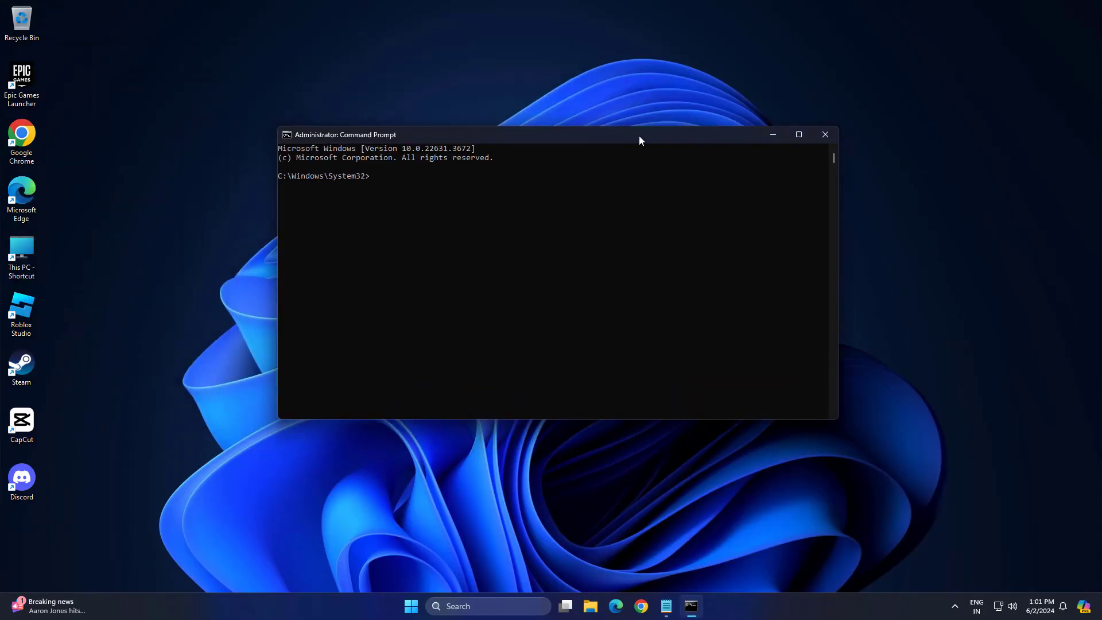
text(sfc /scannow)
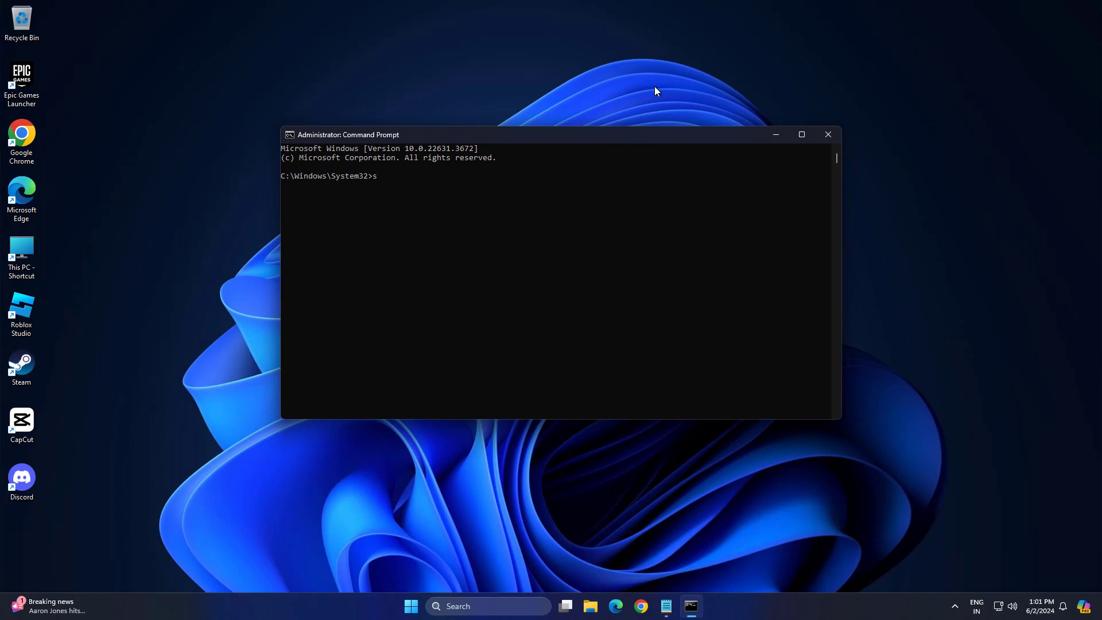